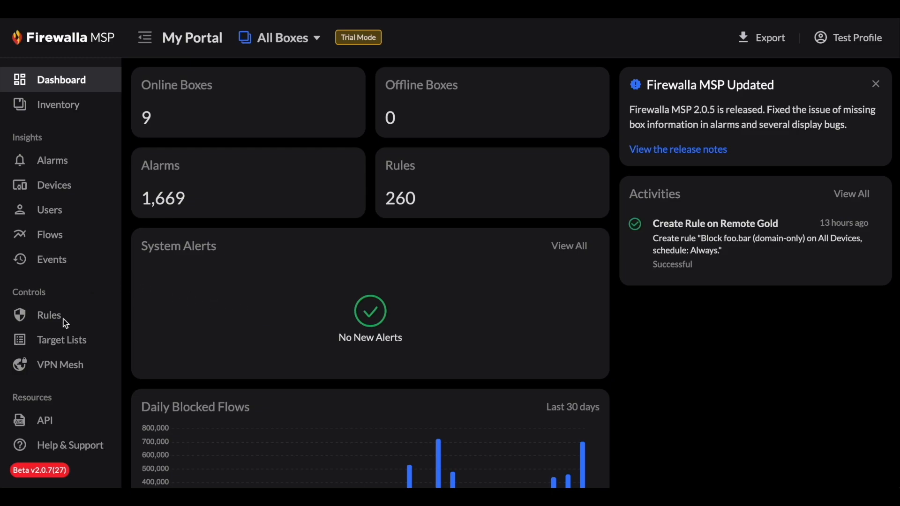
- Start a new VPN mesh network and name it "Example Mesh"
click(66, 364)
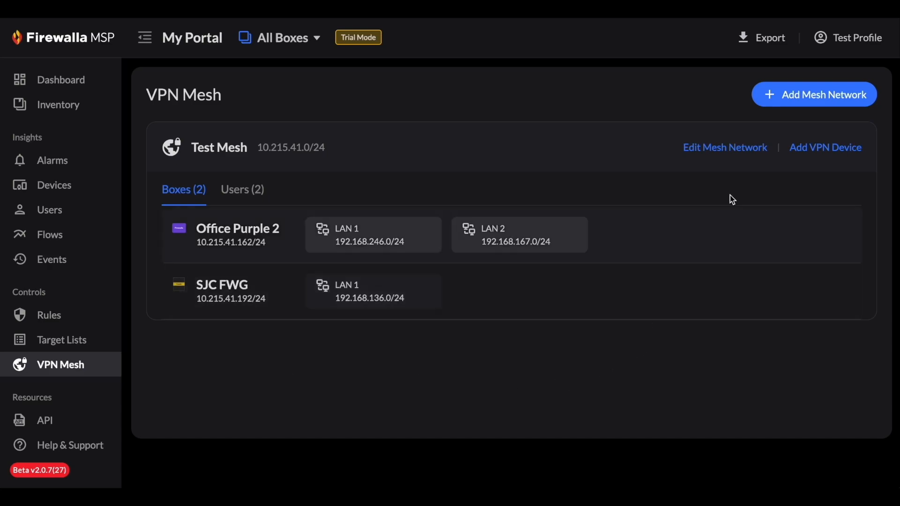
click(809, 96)
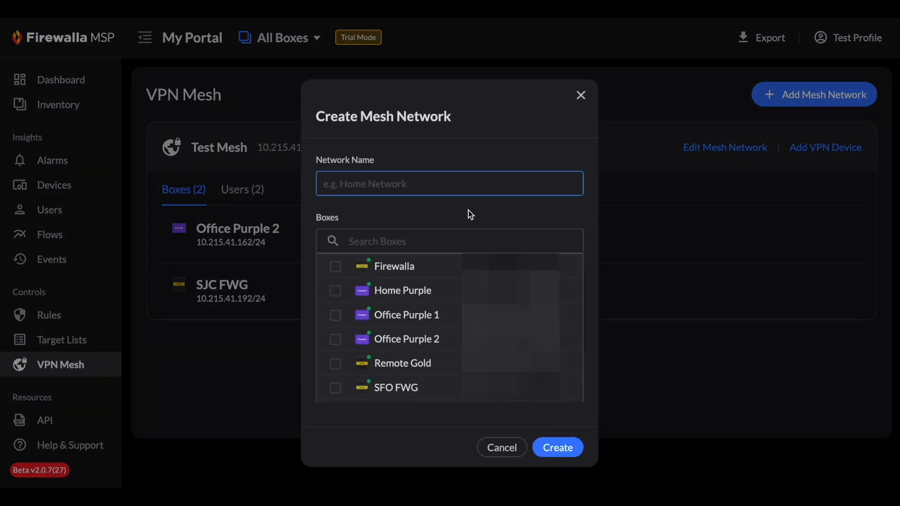
text(Example Mesh)
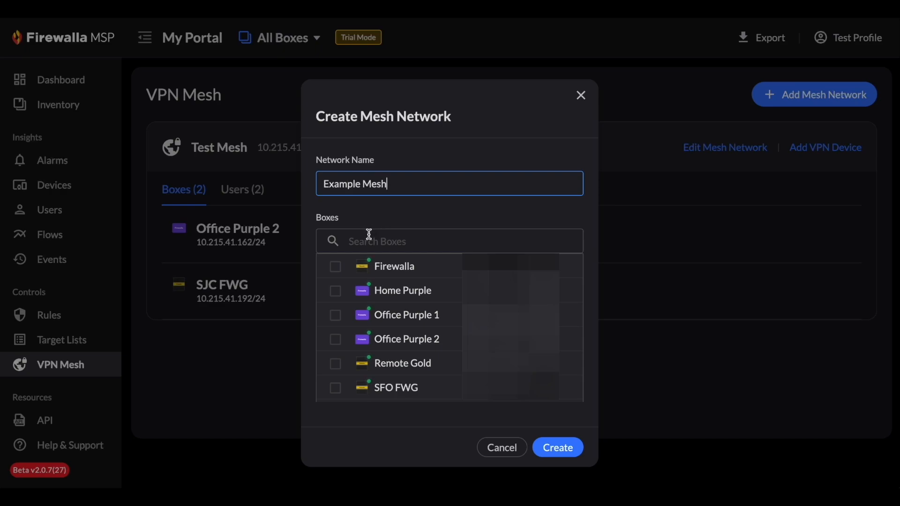
click(387, 225)
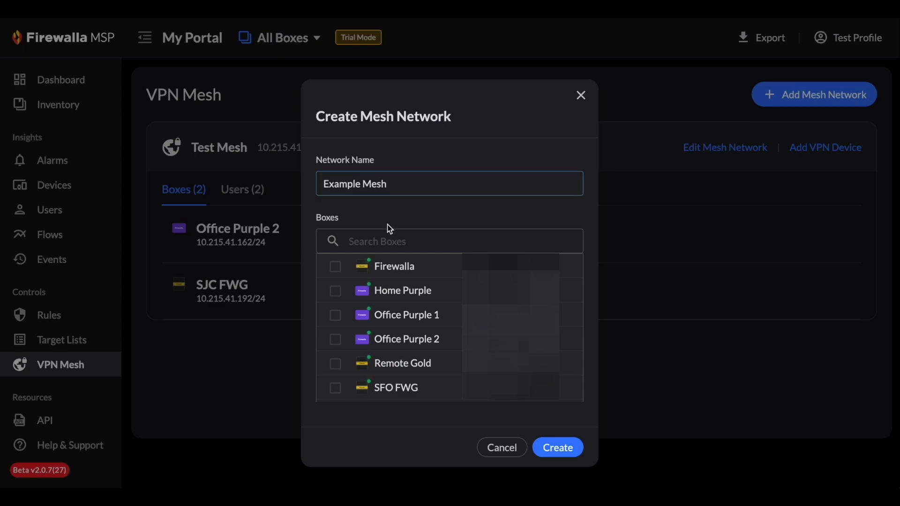
- Include the Firewalla, Office Purple 1 and SFO FWG boxes in the mesh network and create it
click(335, 268)
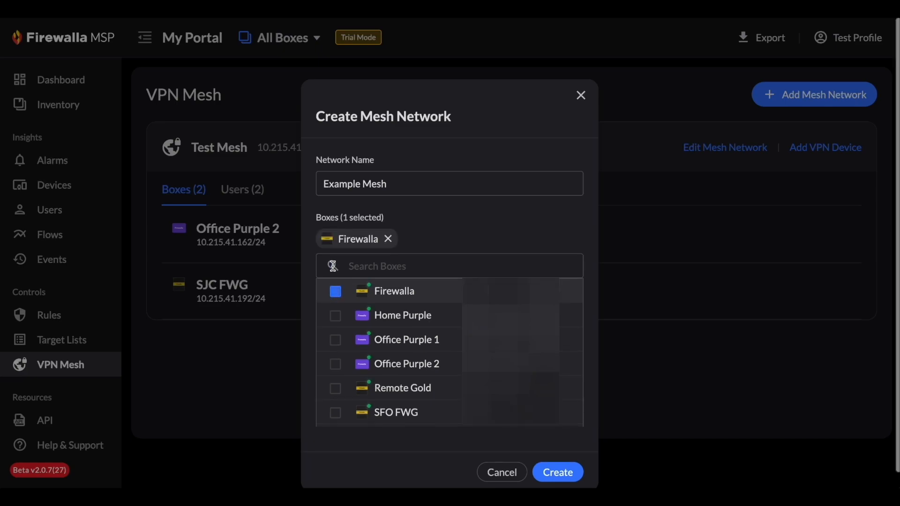
click(336, 365)
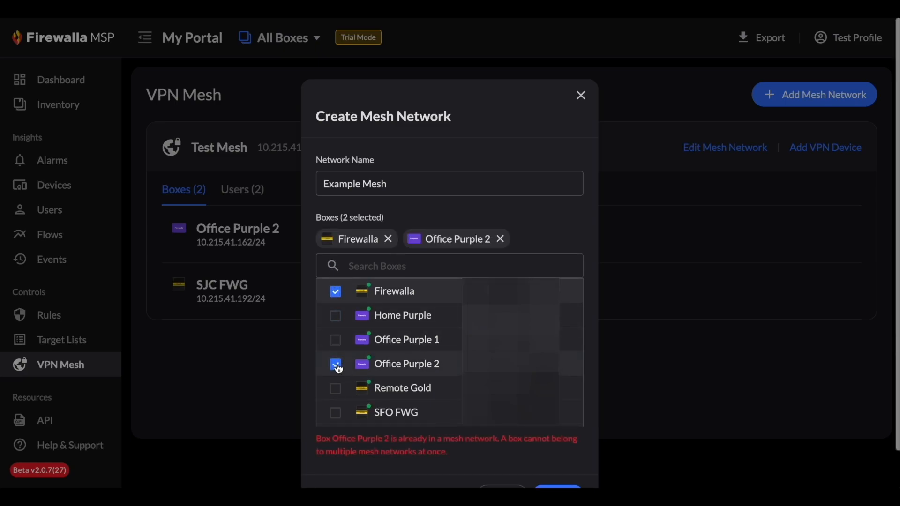
scroll(346, 370, down, 1)
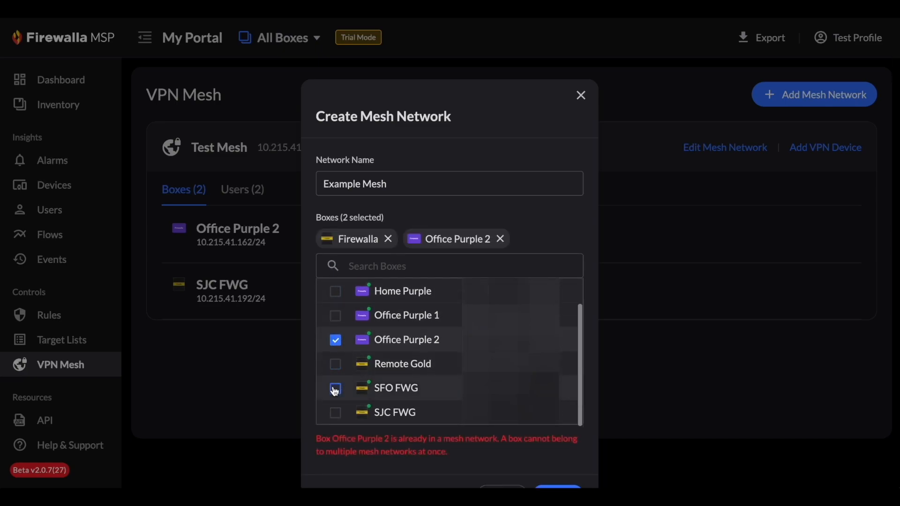
click(335, 388)
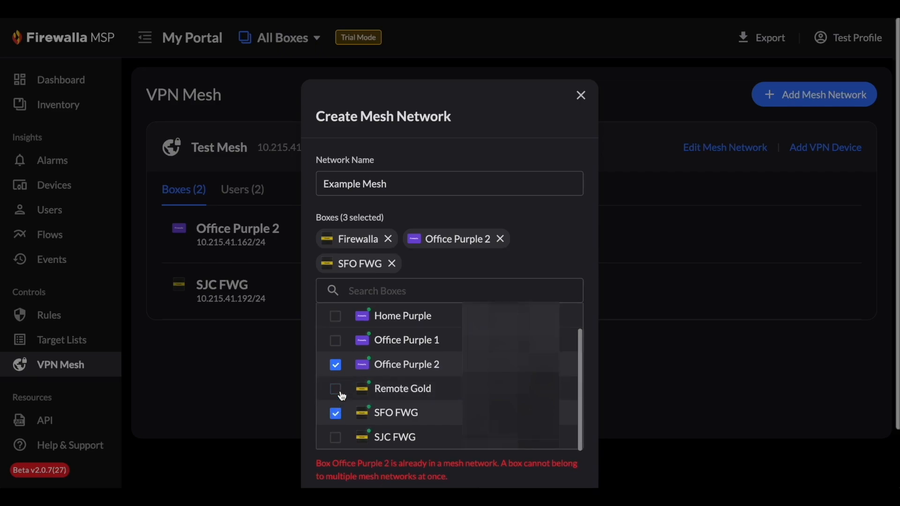
click(336, 365)
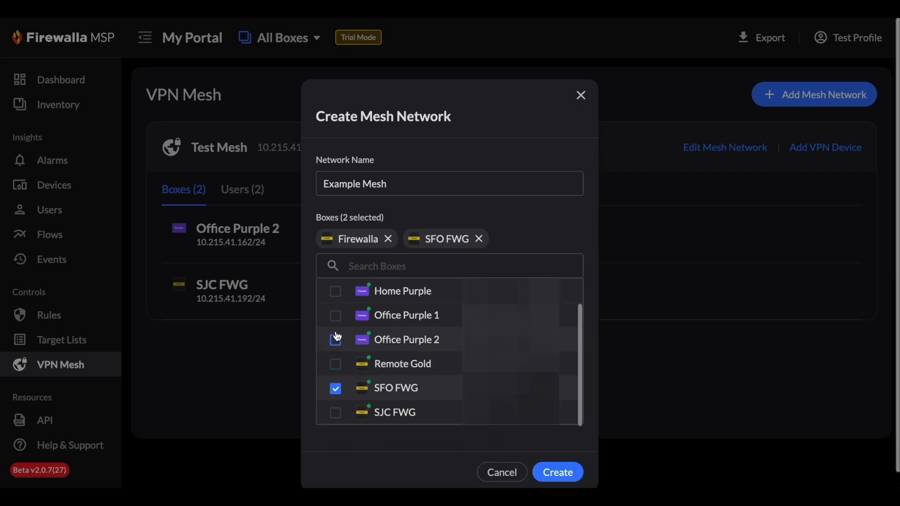
click(336, 316)
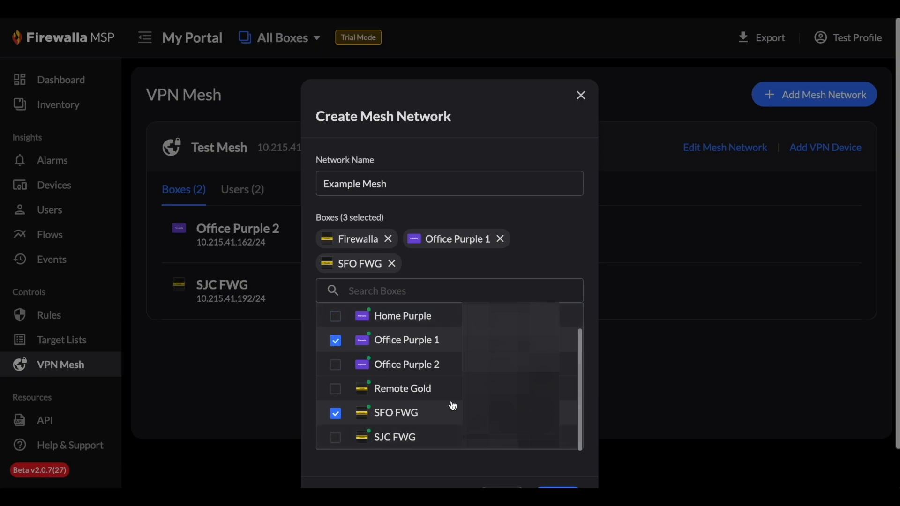
scroll(534, 465, down, 1)
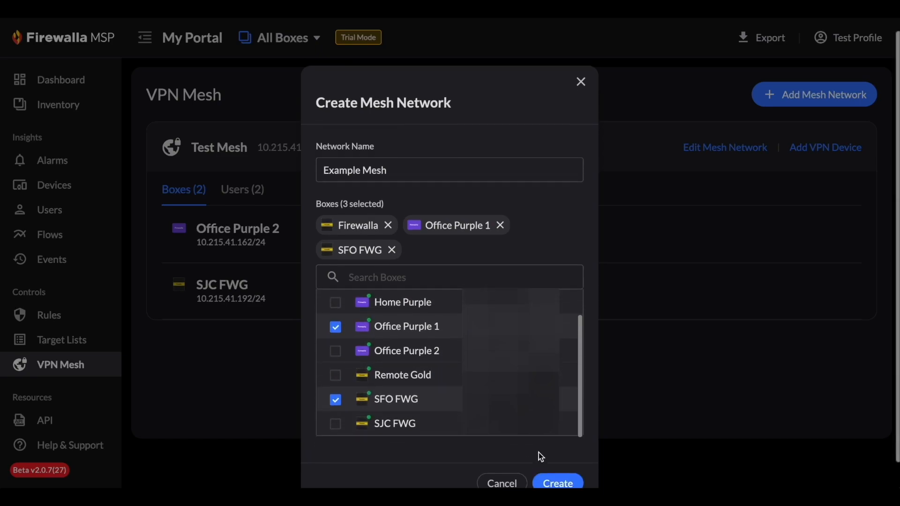
click(557, 481)
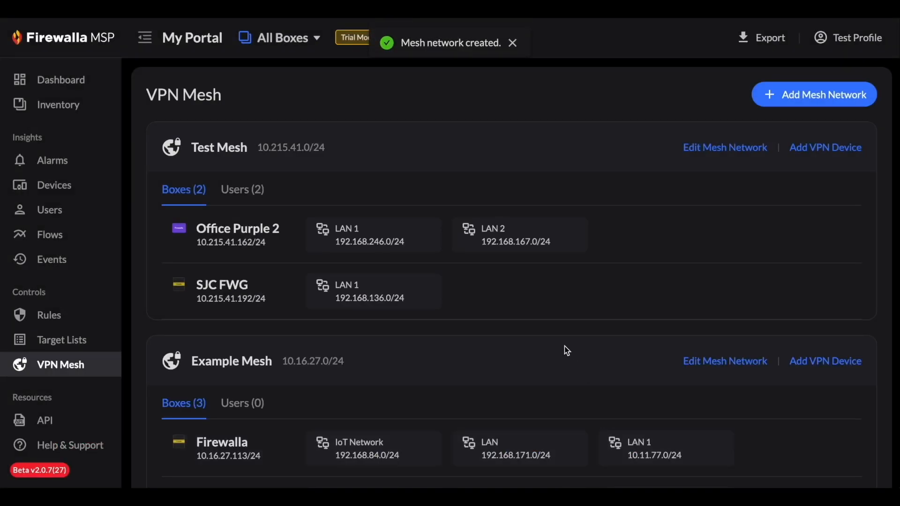
scroll(565, 346, down, 3)
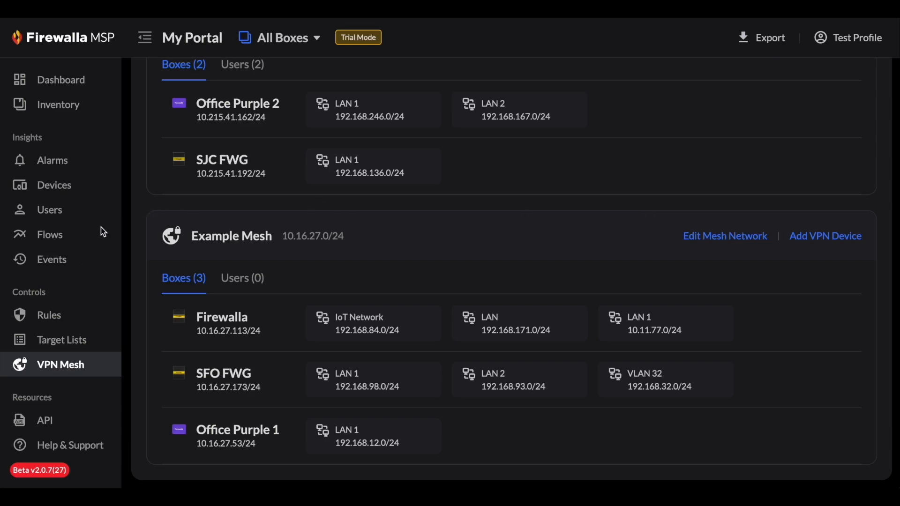
- Create a user named "VPN Mesh User" with the contact's e-mail filled in
click(58, 216)
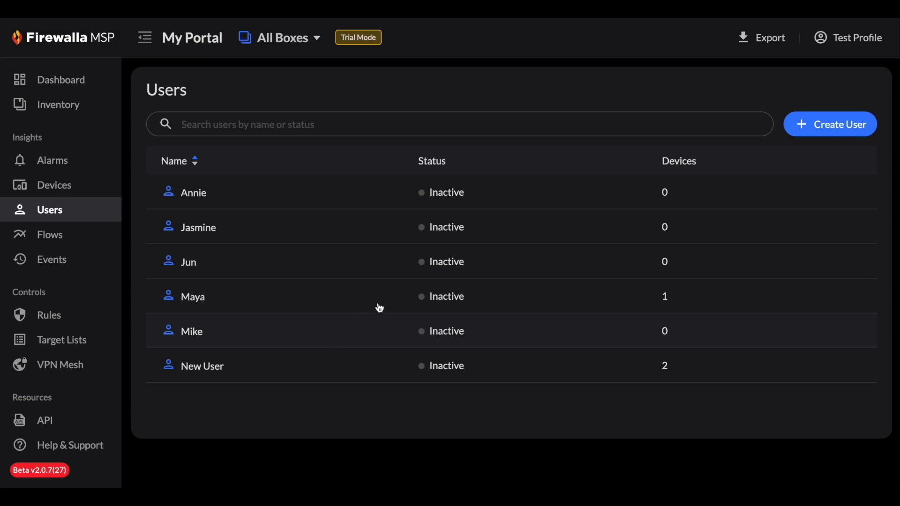
click(814, 131)
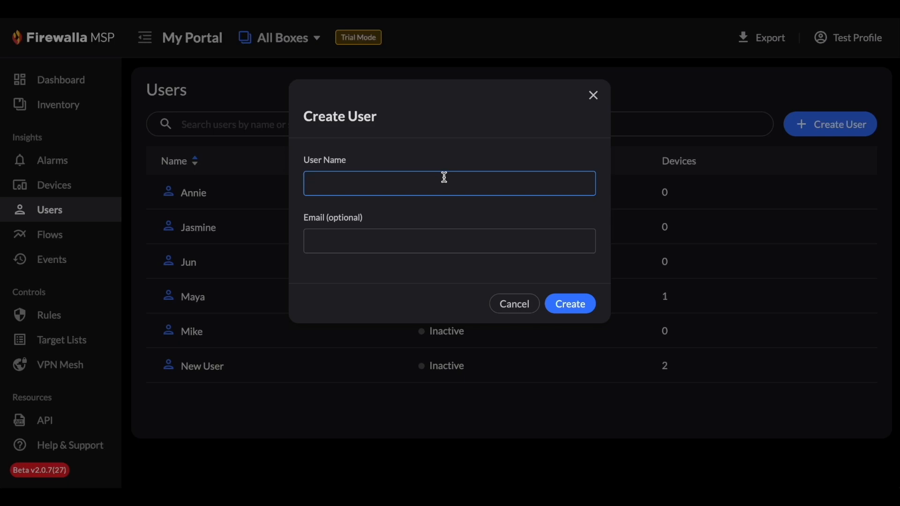
text(VPN Mesh User)
click(380, 244)
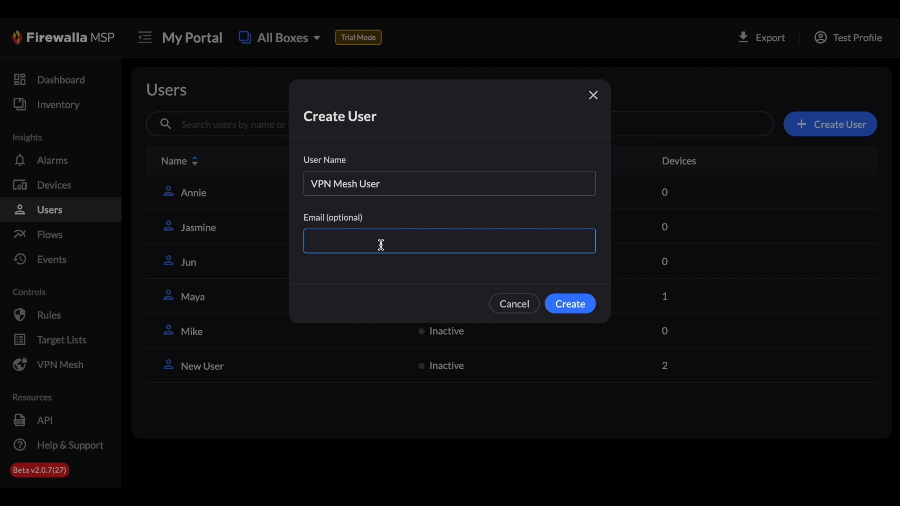
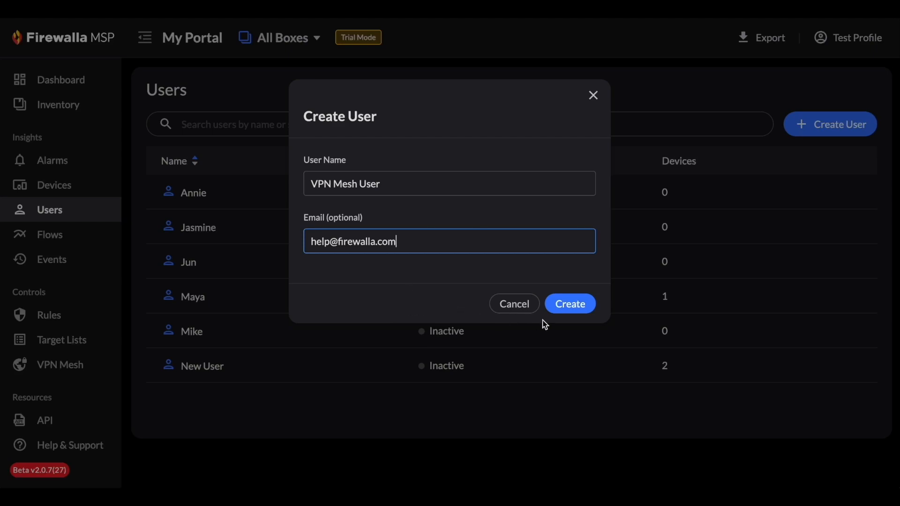
click(565, 308)
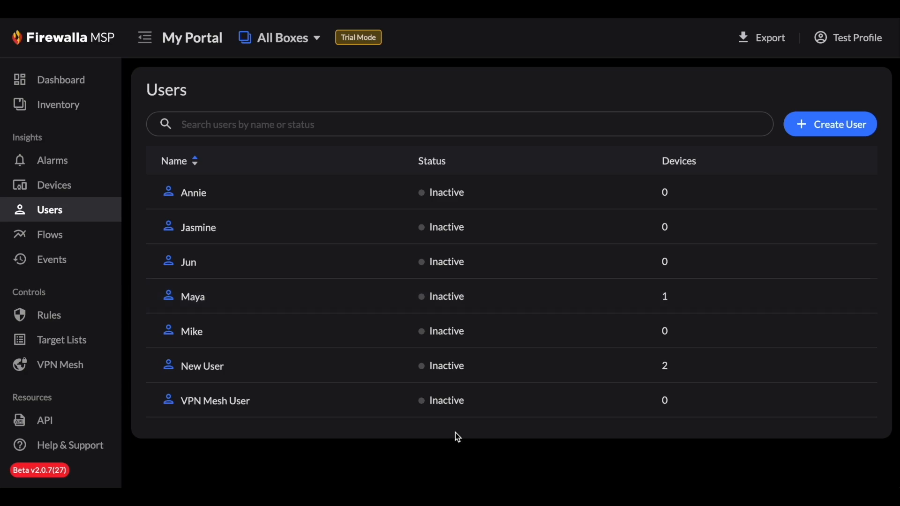
- Start a new VPN device in Example Mesh named "Example User Phone" and assign it to VPN Mesh User
click(76, 374)
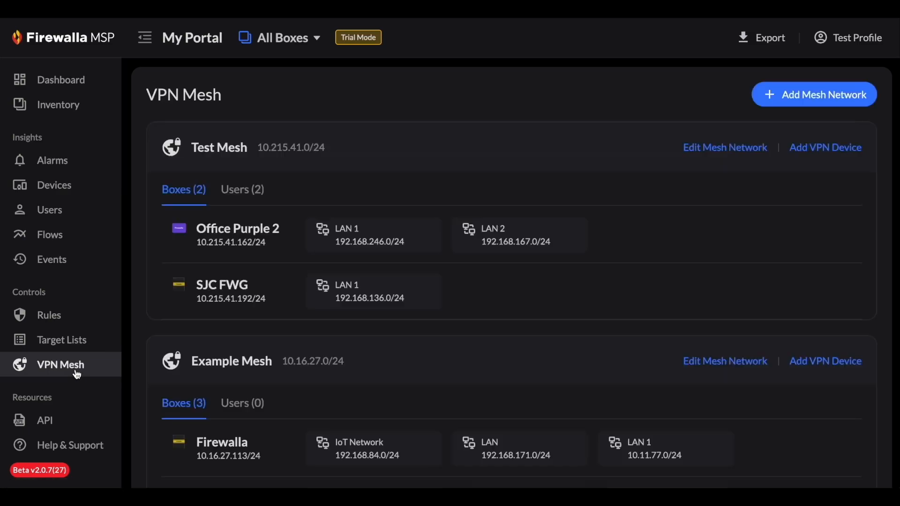
scroll(341, 357, down, 3)
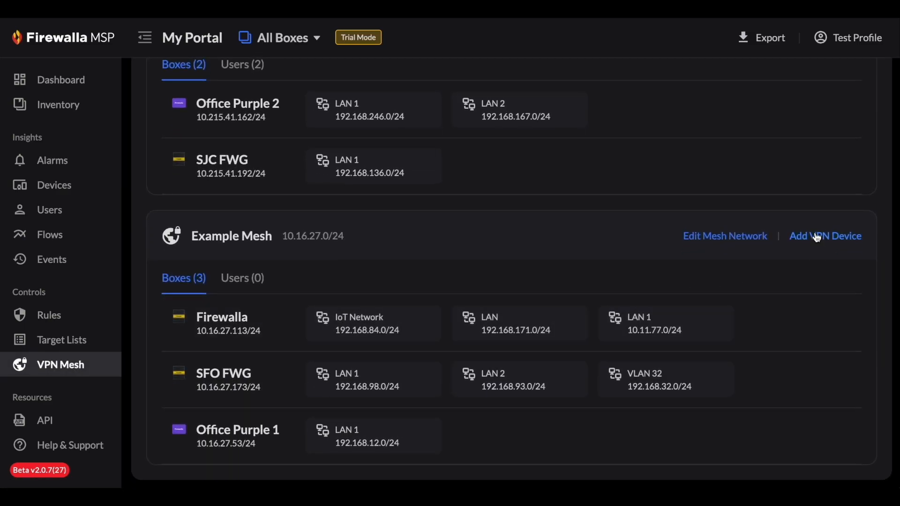
click(818, 239)
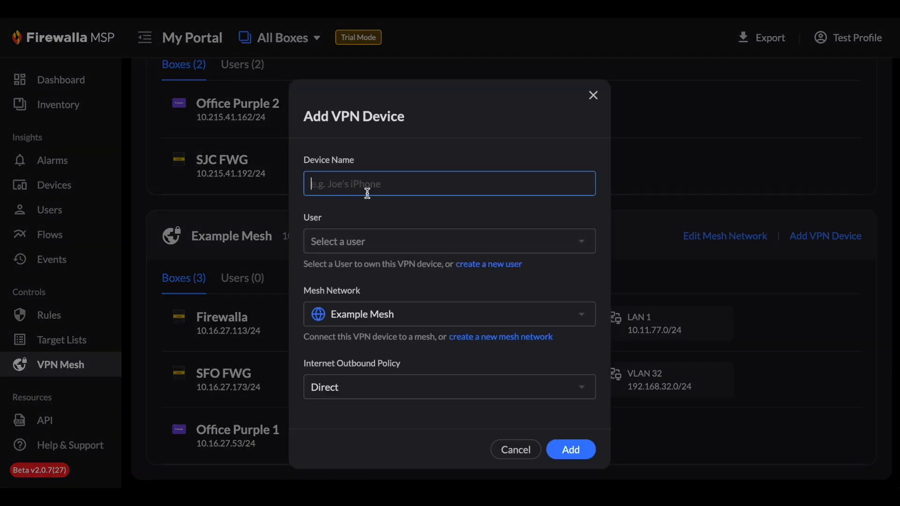
text(Example User Phone)
click(352, 241)
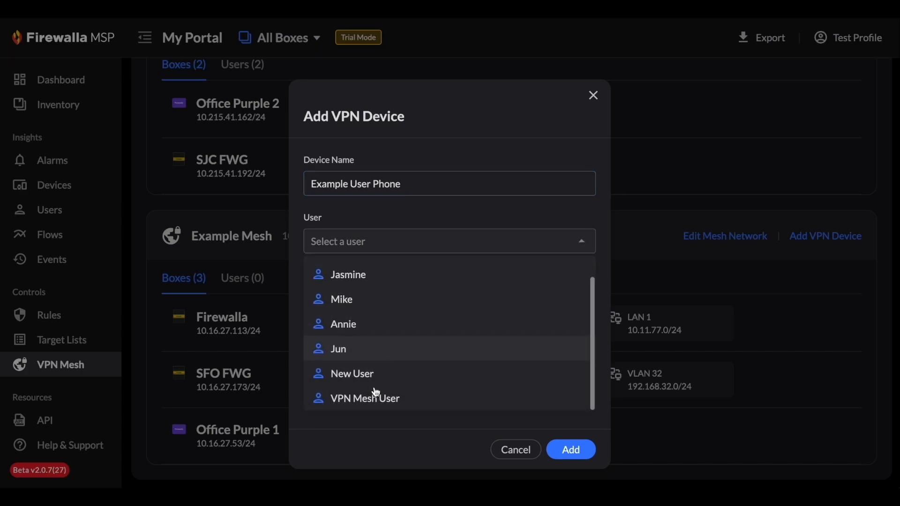
click(372, 399)
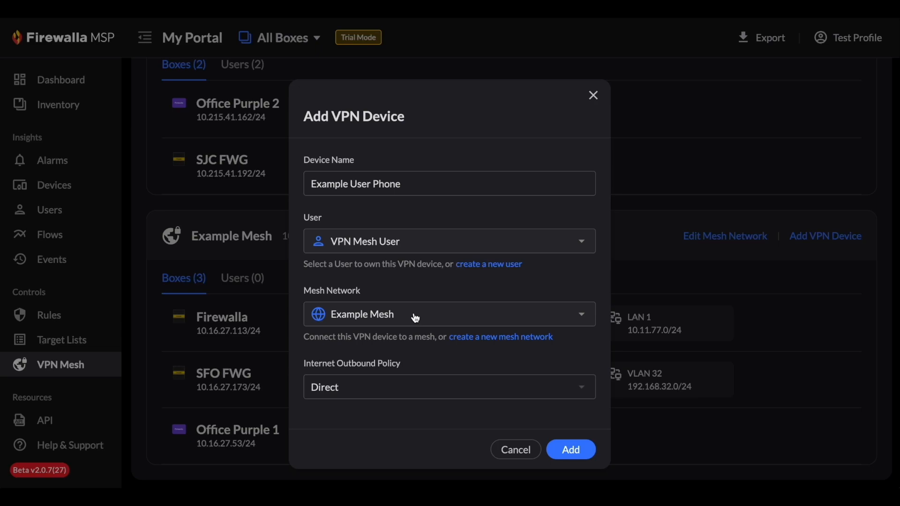
- Add the phone device with Example Mesh as its mesh network and Direct as the internet outbound policy
click(415, 318)
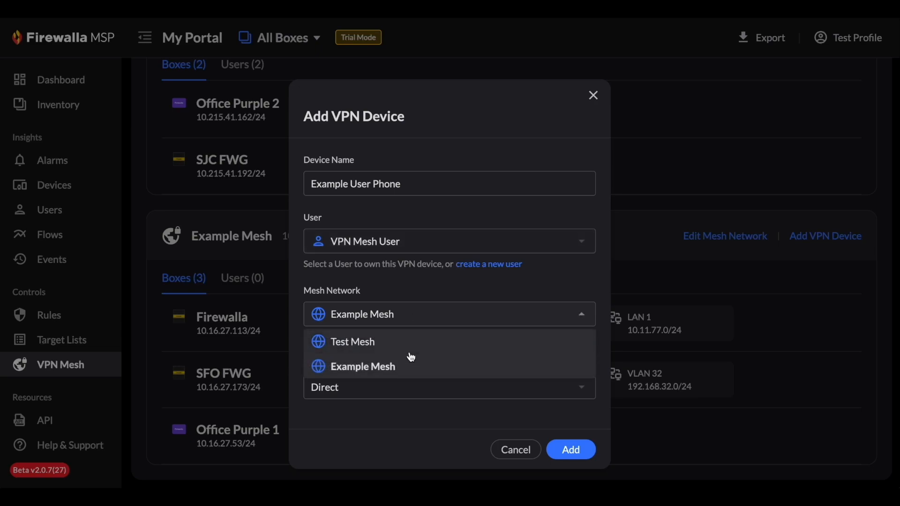
click(445, 294)
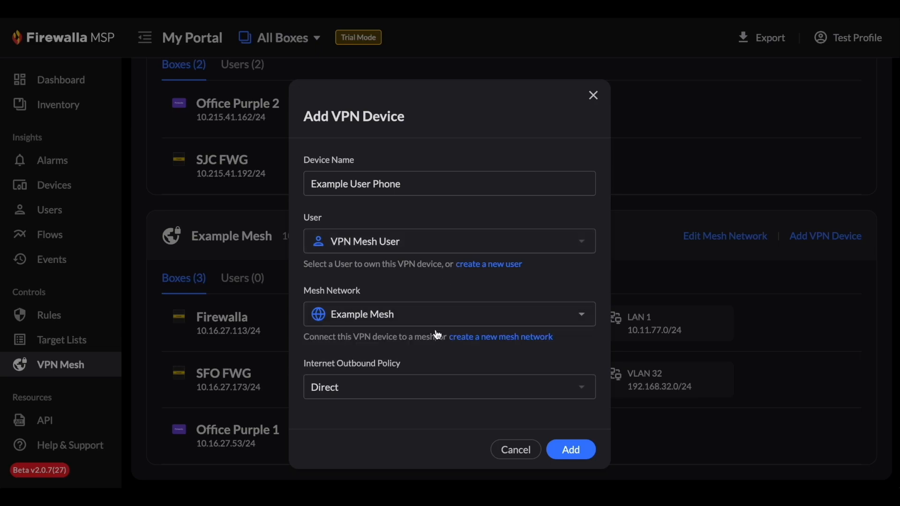
click(405, 384)
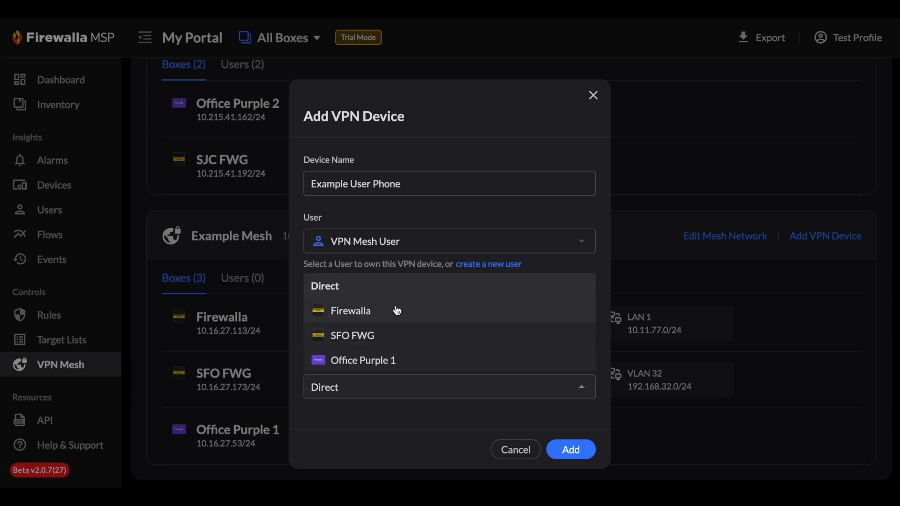
click(400, 414)
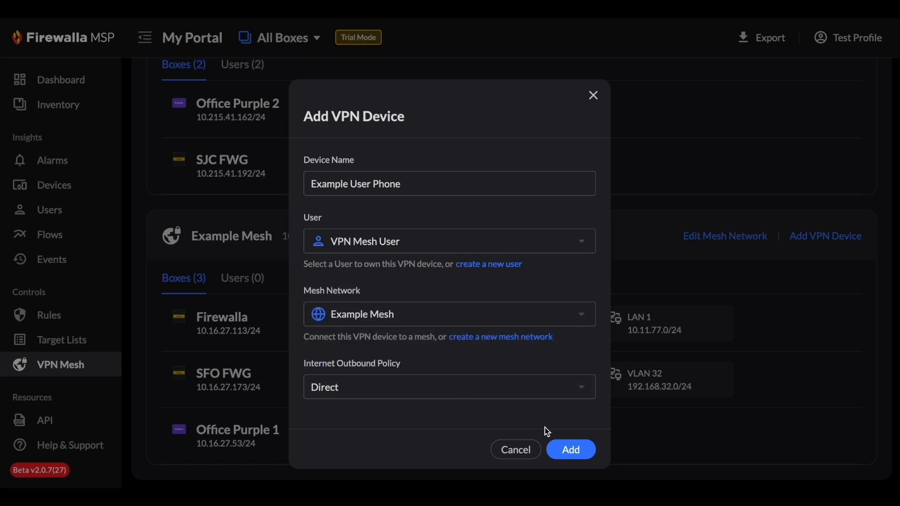
click(573, 448)
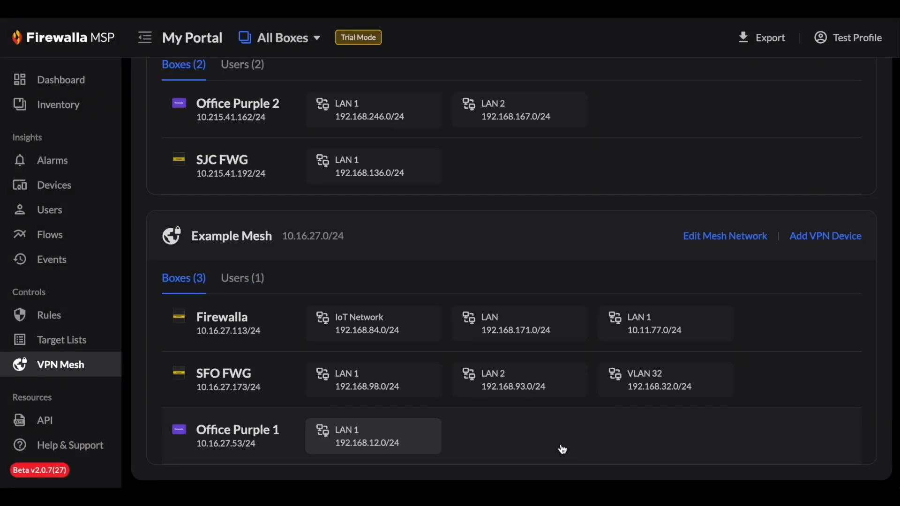
- Add a second VPN device named "Example User Laptop" for VPN Mesh User in Example Mesh
click(240, 290)
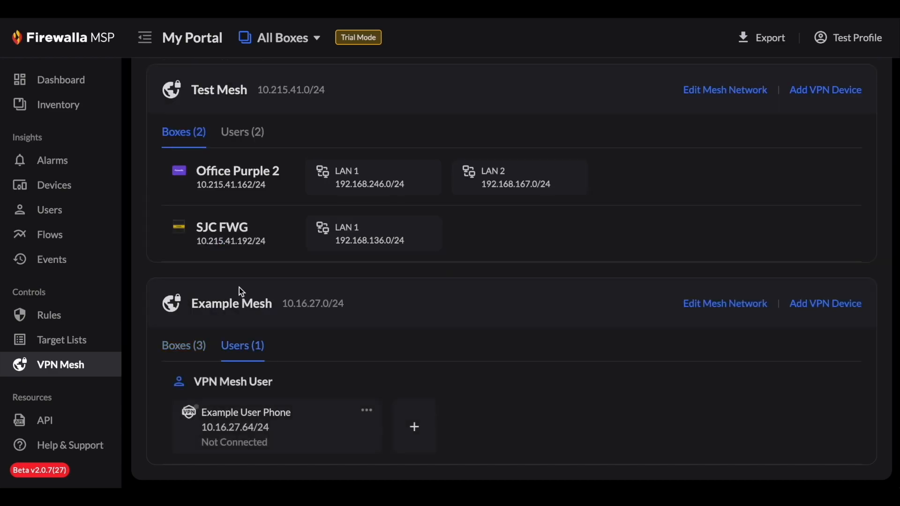
click(417, 427)
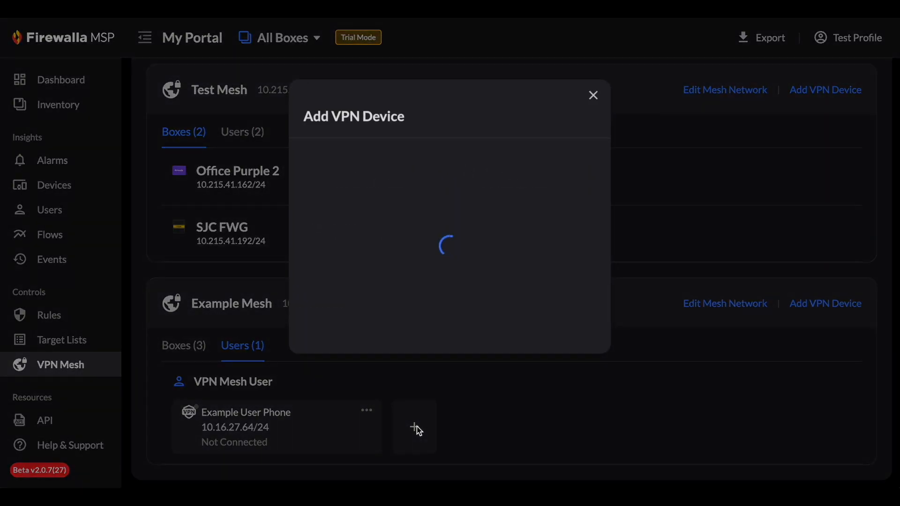
text(E)
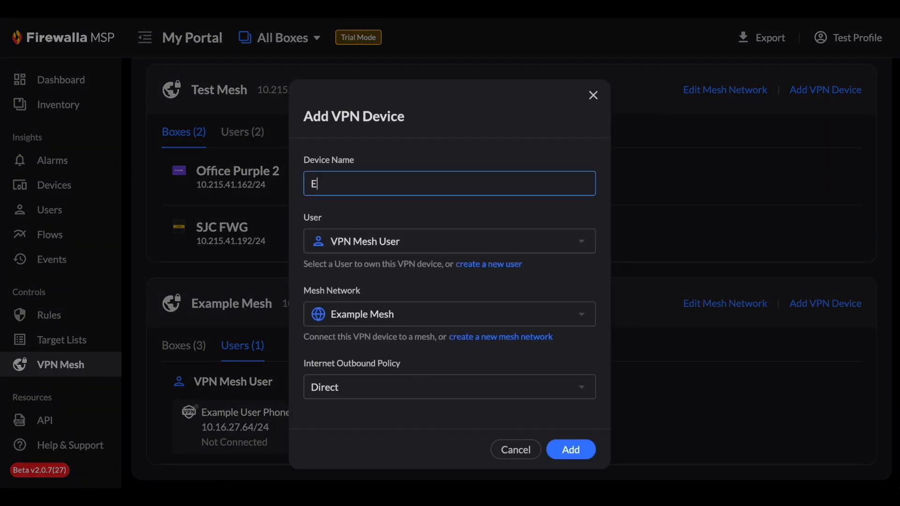
text(xample User Laptop)
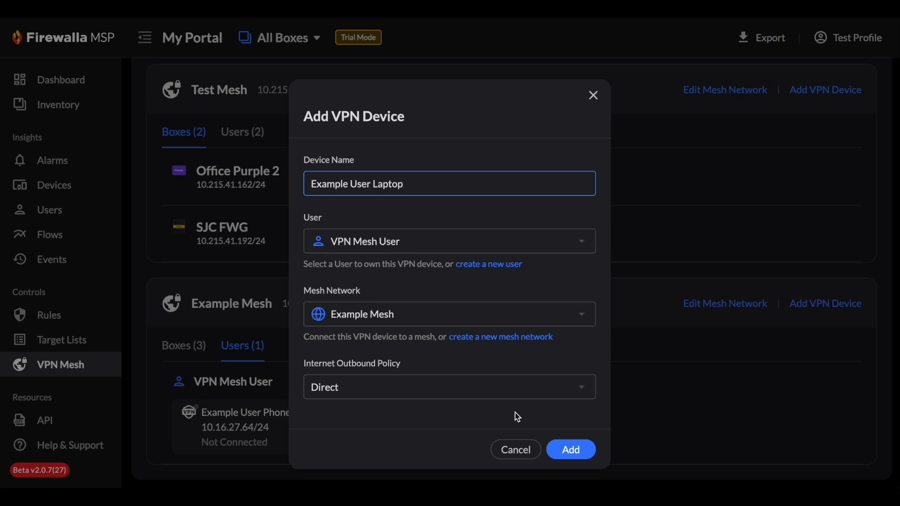
click(571, 450)
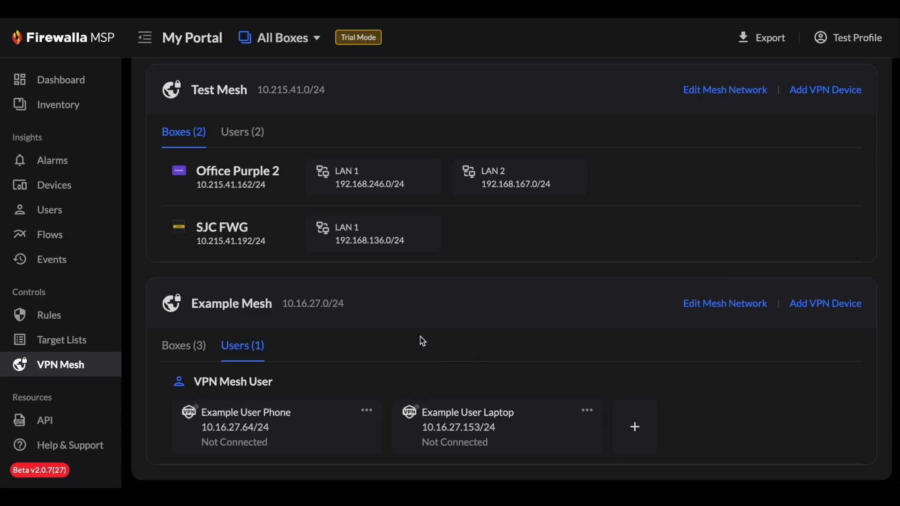
- Examine the connection status of Example Mesh's VPN devices and the boxes and local networks it links
click(311, 421)
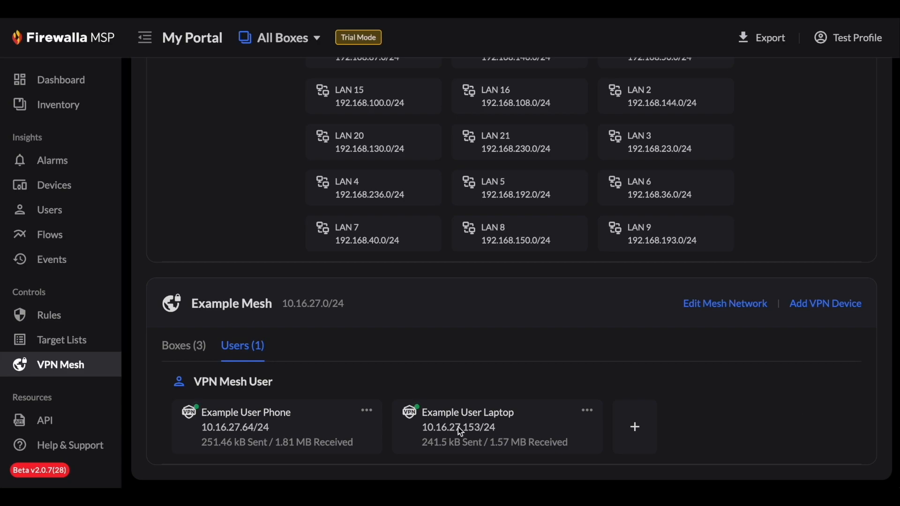
click(186, 351)
scroll(188, 350, down, 2)
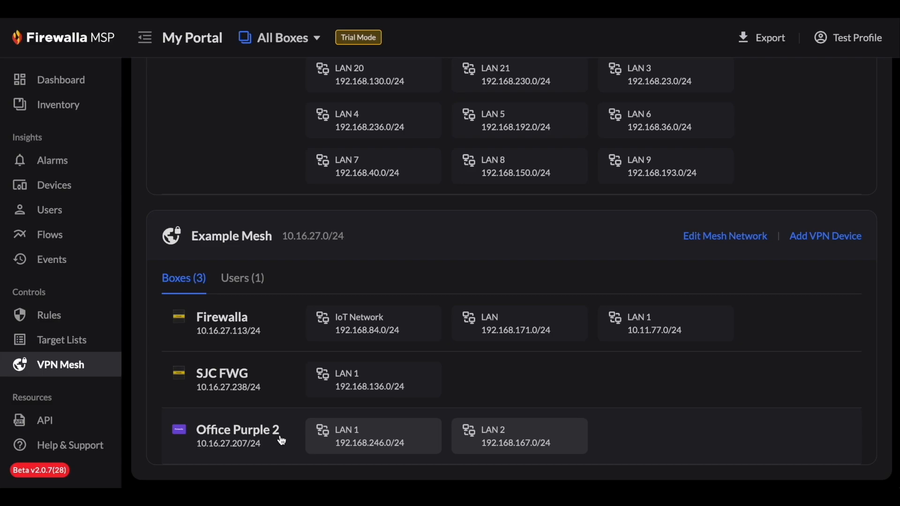
- Filter the Devices list to the devices of the box "Office Purple 2"
click(60, 197)
click(288, 126)
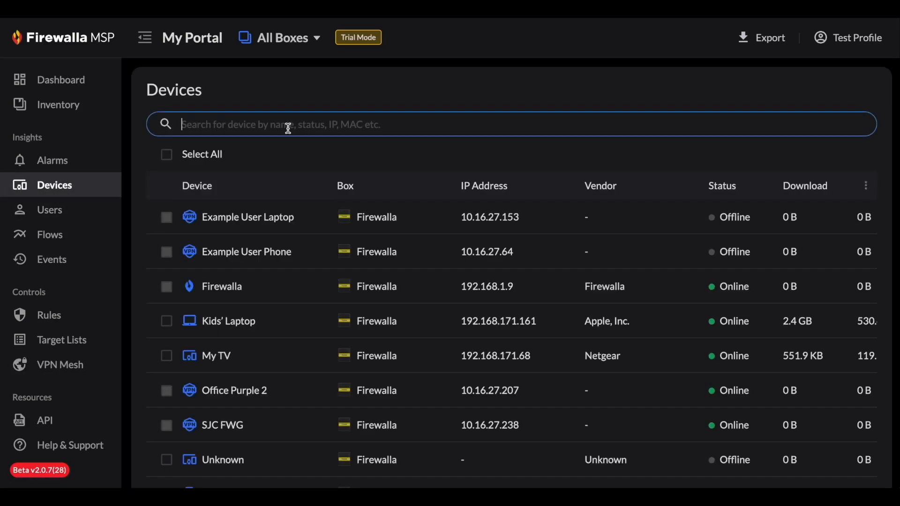
text(Offi)
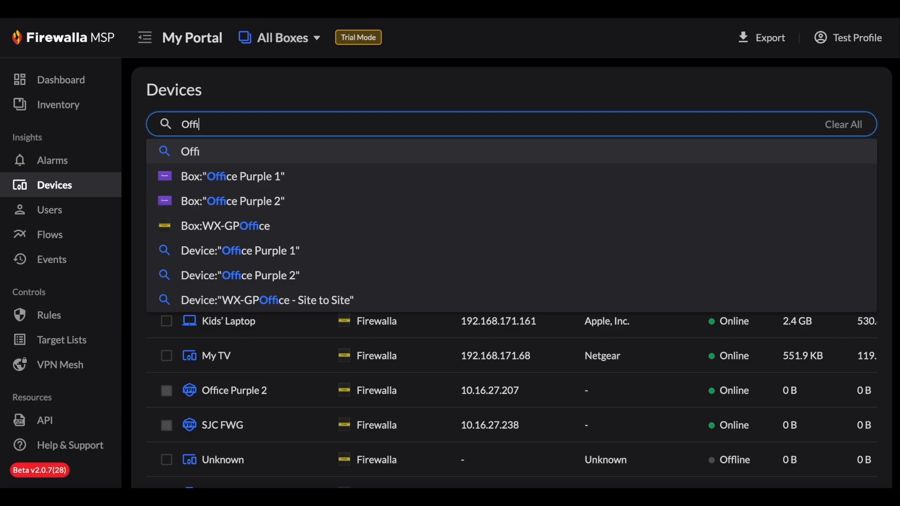
click(280, 207)
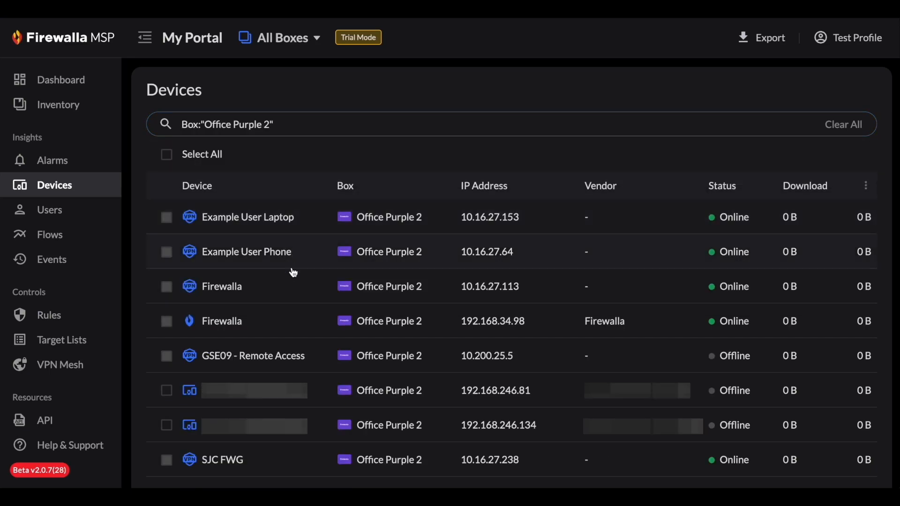
- Find the airport-extreme device on Office Purple 2 and open its details page
scroll(302, 310, down, 1)
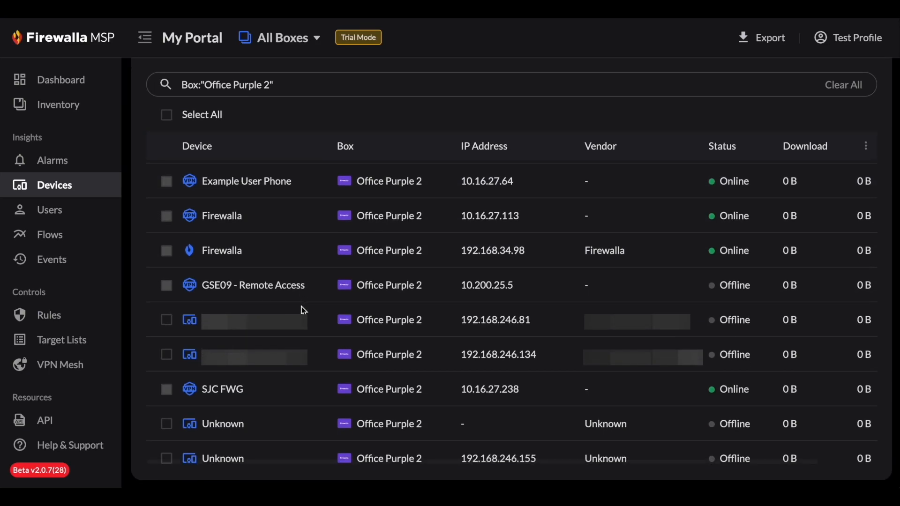
scroll(304, 311, down, 2)
scroll(303, 315, down, 4)
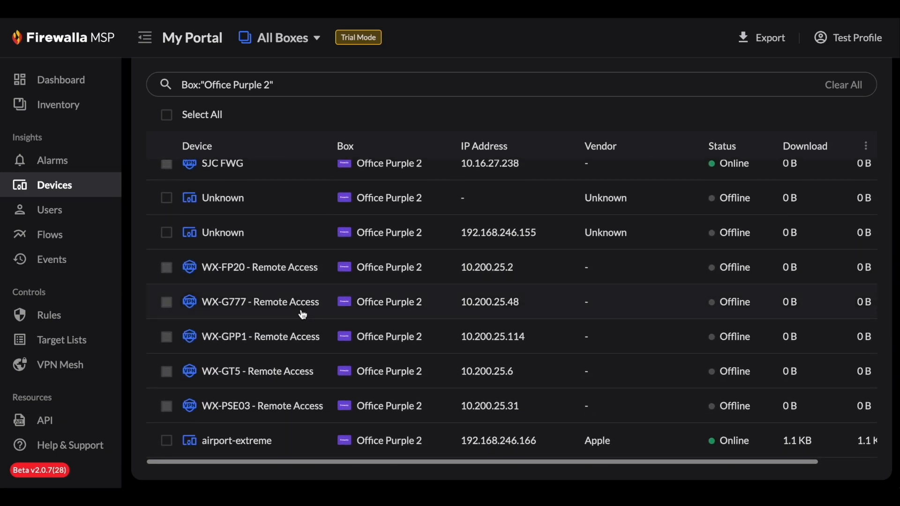
mouse_move(324, 456)
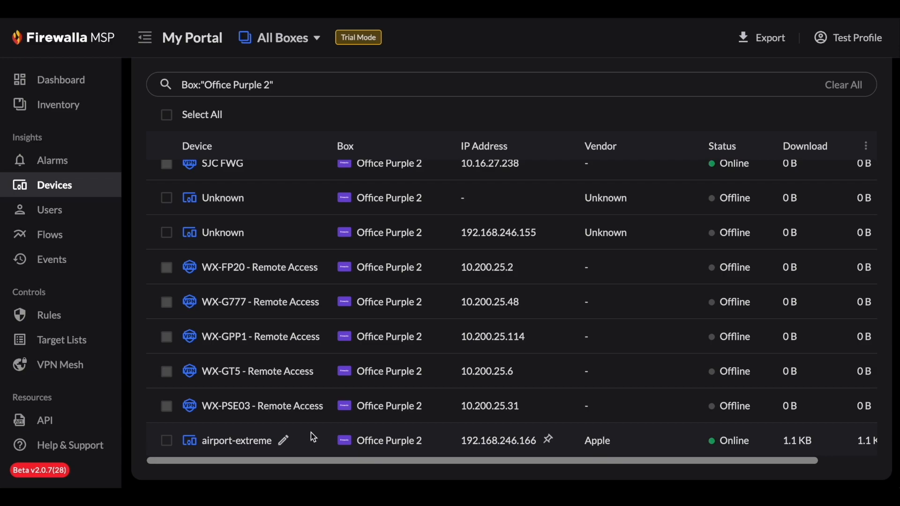
click(312, 438)
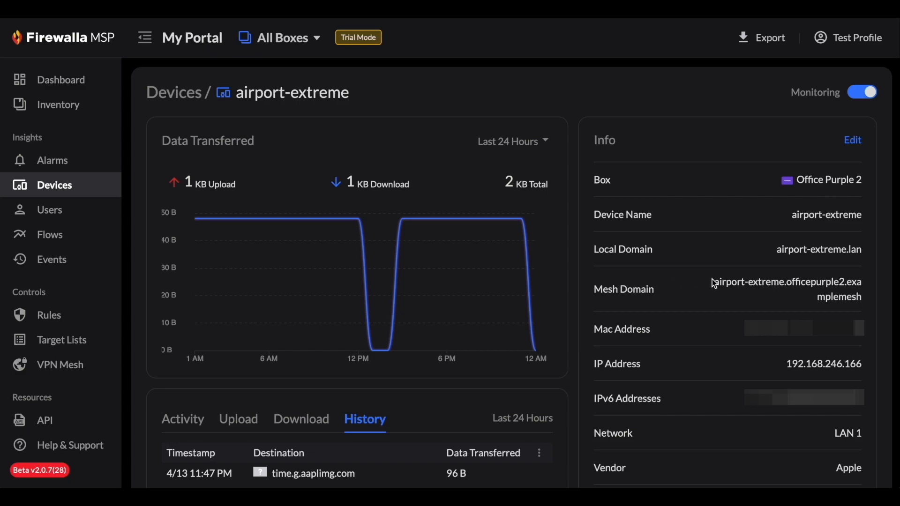
- Copy airport-extreme's mesh domain, switch to Terminal and run ping airport-extreme.officepurple2.examplemesh
drag(714, 281, 862, 297)
key(super+c)
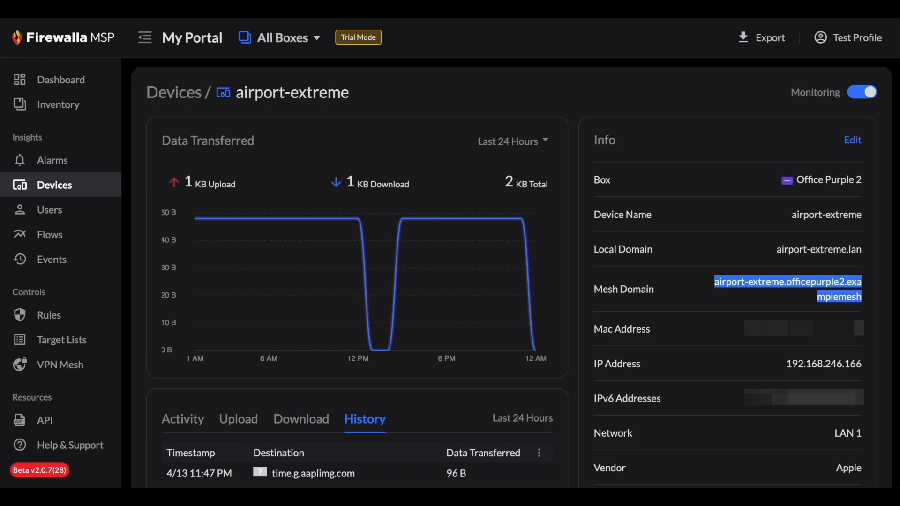
key(super+Tab)
text(ping)
key(super+v)
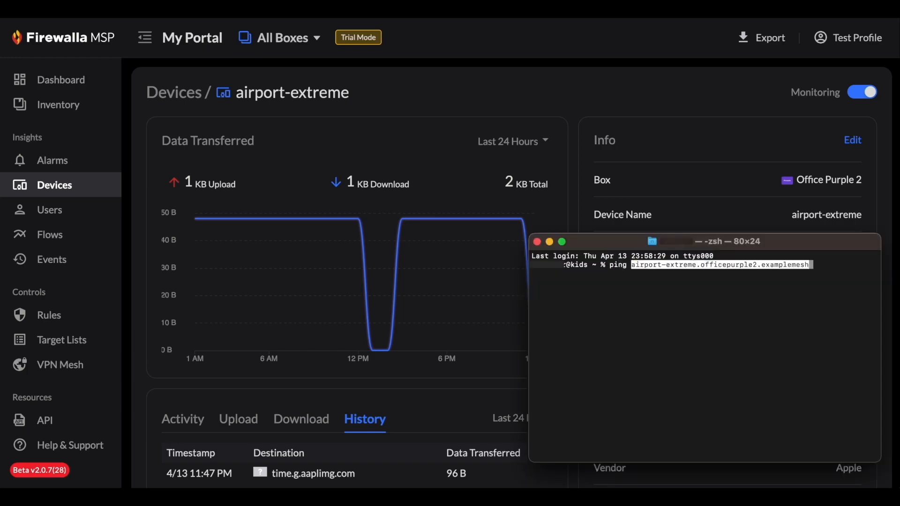
key(Return)
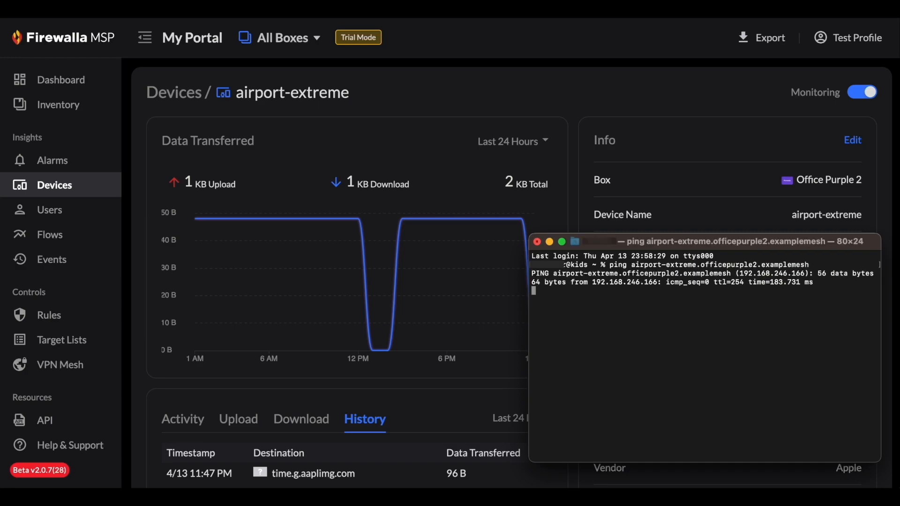